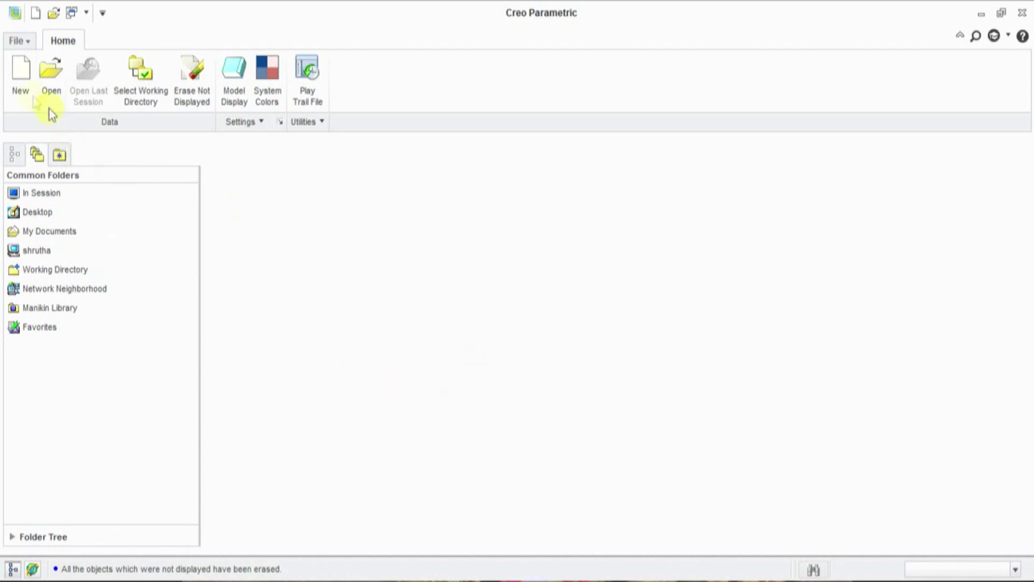
- Create a new Sketch-type file named 'sketch'
{"action": "left_click", "coordinate": [17, 73]}
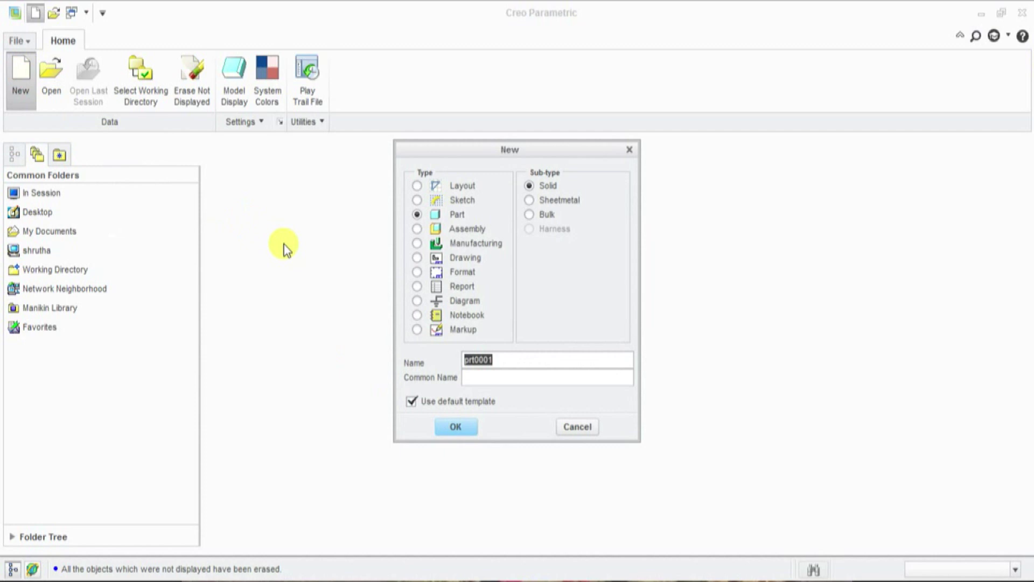
{"action": "left_click", "coordinate": [455, 201]}
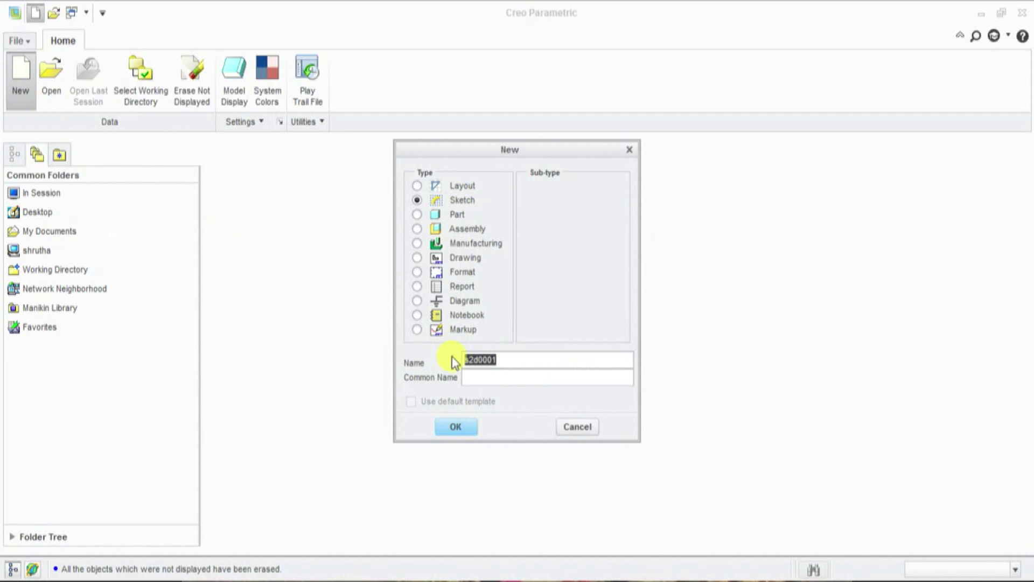
{"action": "type", "text": "sk"}
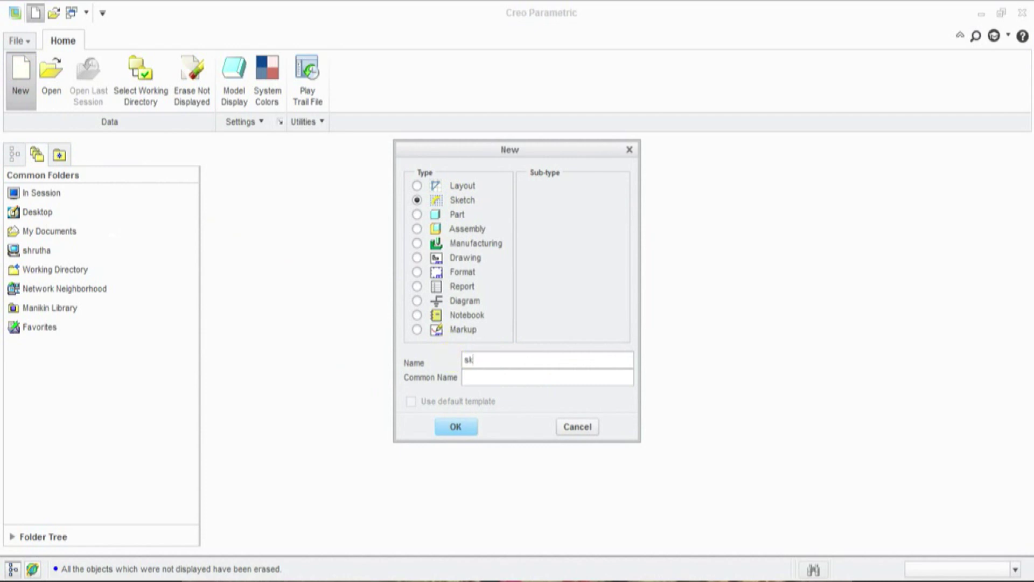
{"action": "type", "text": "etch"}
{"action": "left_click", "coordinate": [453, 437]}
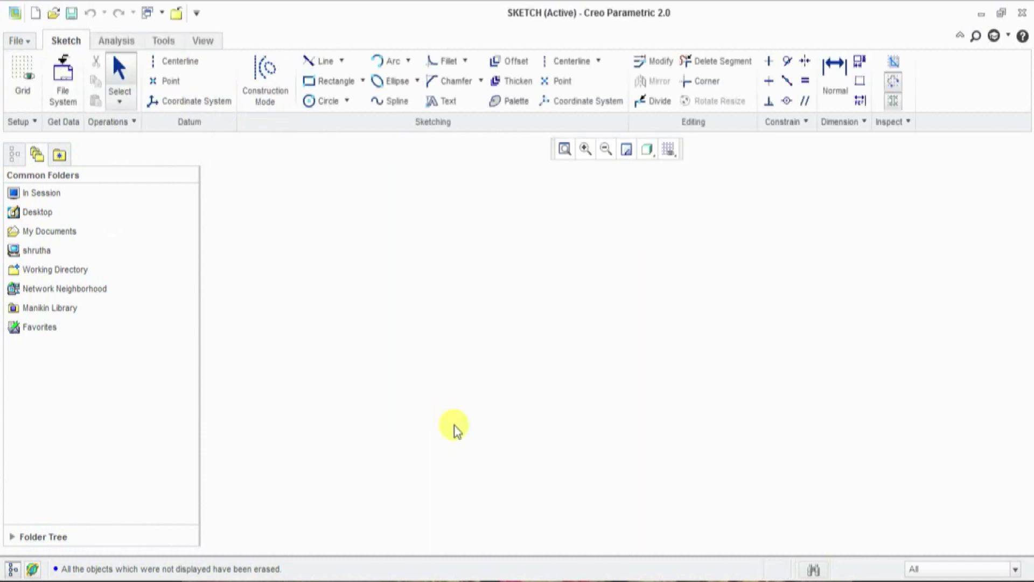
- Start a line chain by placing its first point on the empty canvas
{"action": "left_click", "coordinate": [341, 62]}
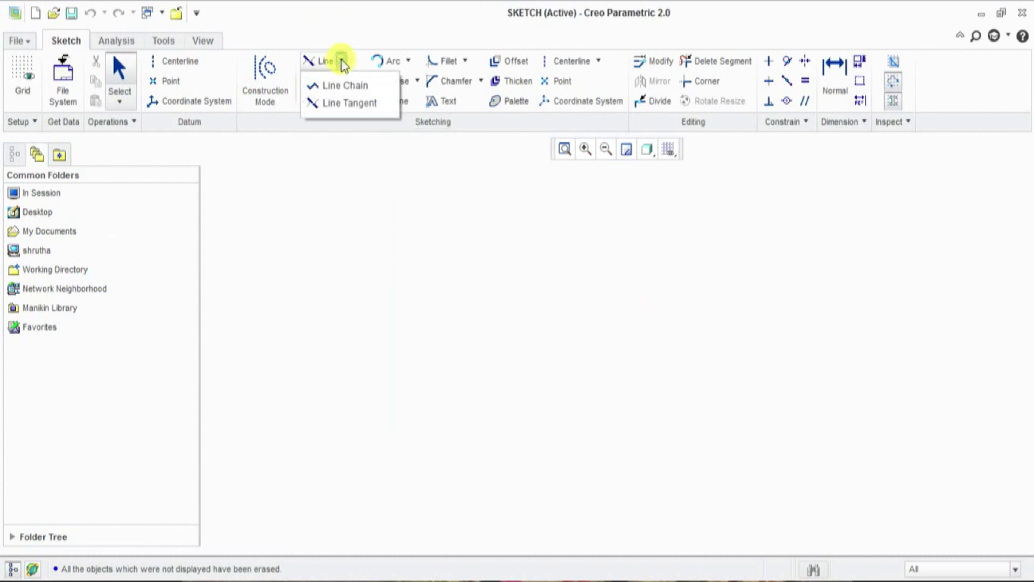
{"action": "left_click", "coordinate": [333, 85]}
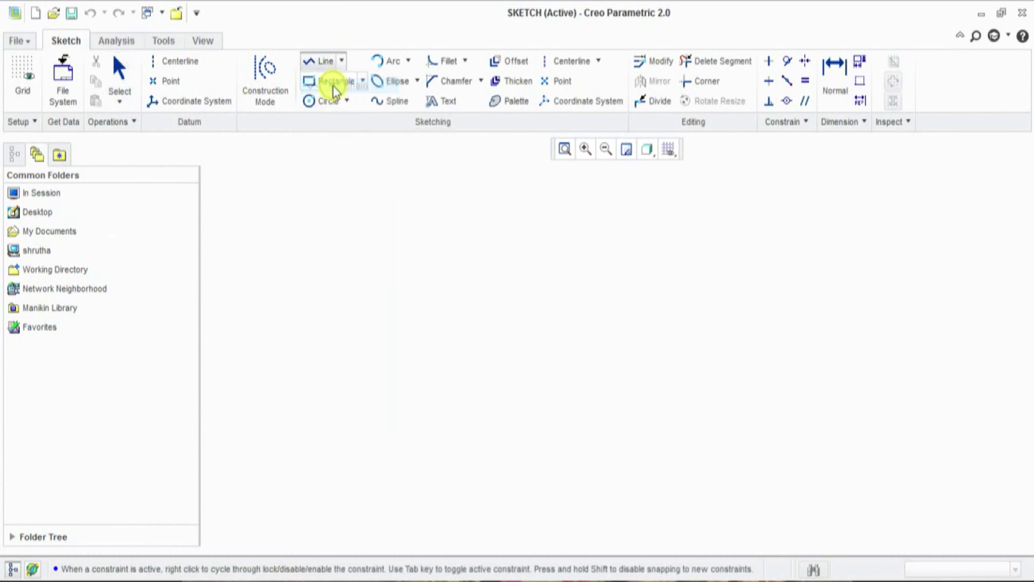
{"action": "left_click", "coordinate": [419, 346]}
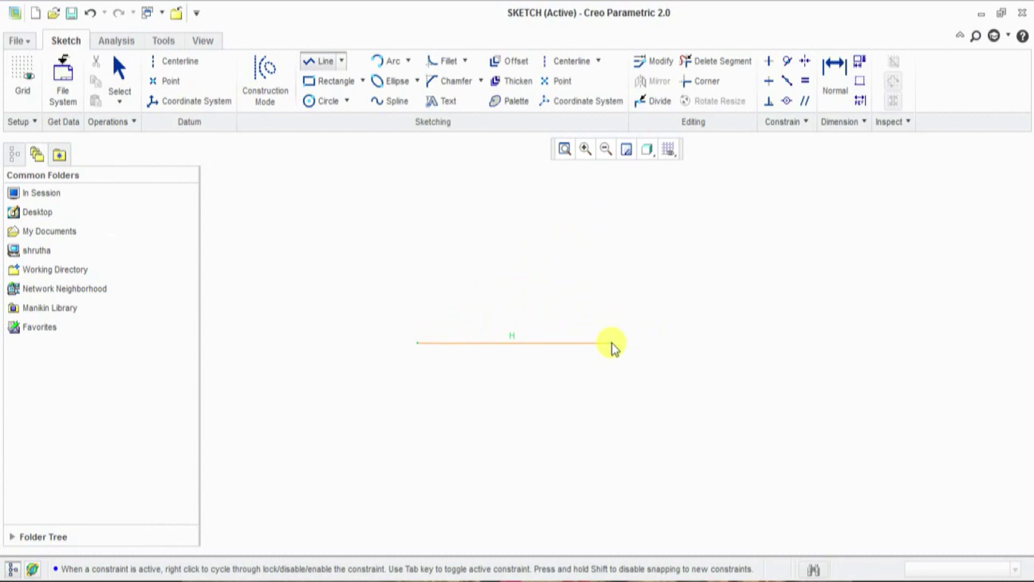
- Draw a closed right triangle with a horizontal base, vertical right side and diagonal hypotenuse
{"action": "left_click", "coordinate": [612, 342]}
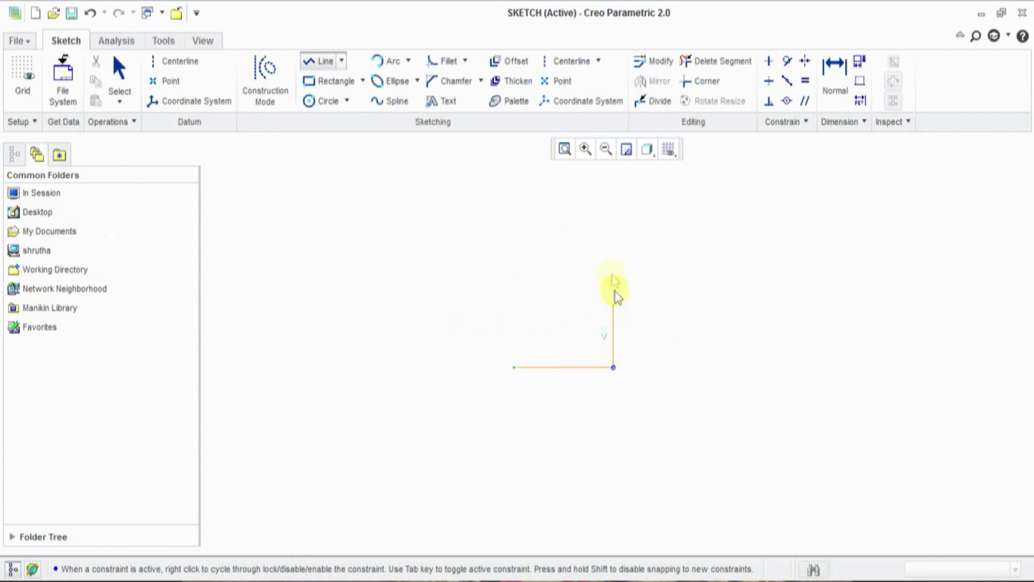
{"action": "left_click", "coordinate": [614, 246]}
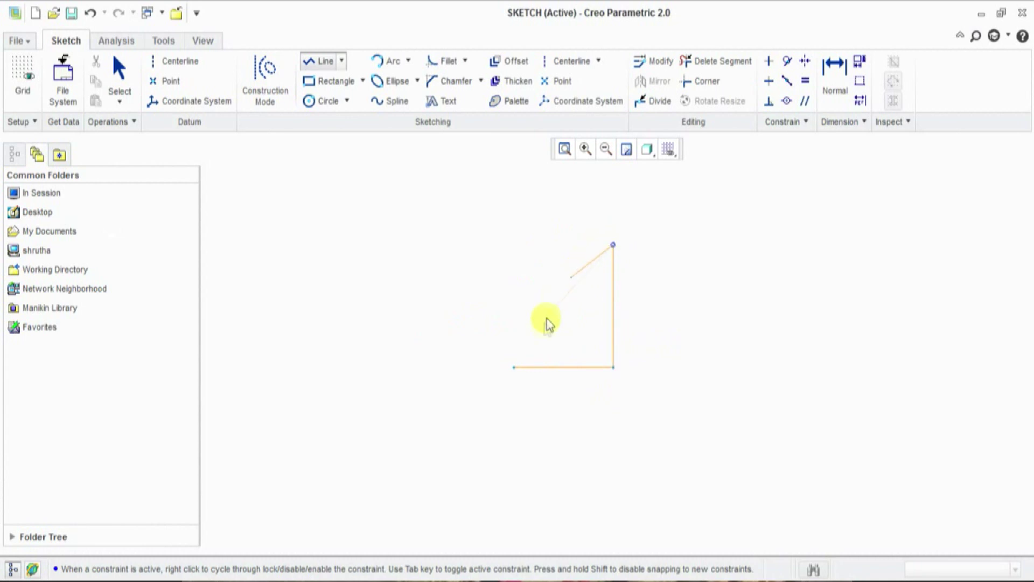
{"action": "left_click", "coordinate": [515, 368]}
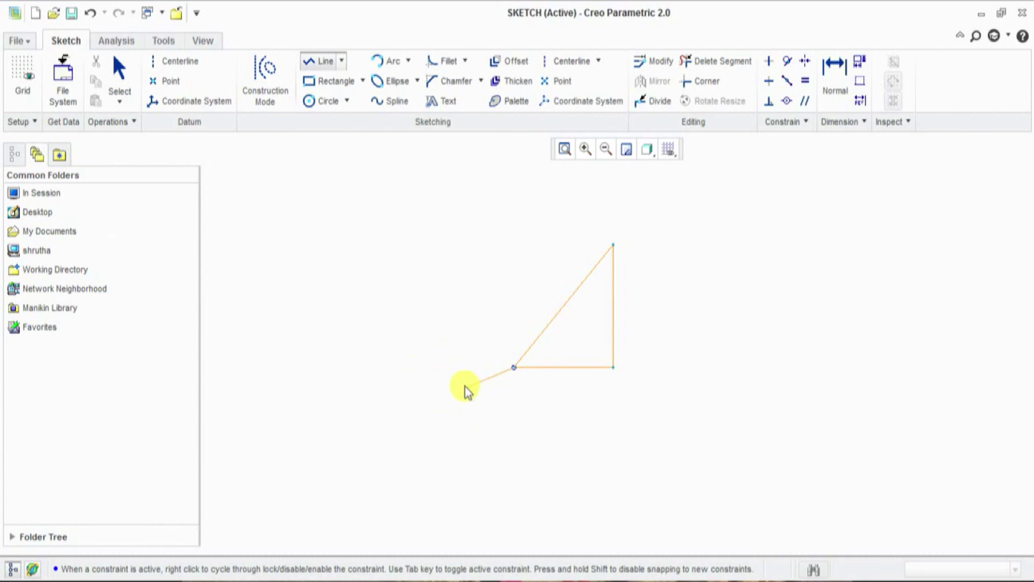
{"action": "middle_click", "coordinate": [464, 383]}
{"action": "middle_click", "coordinate": [464, 383]}
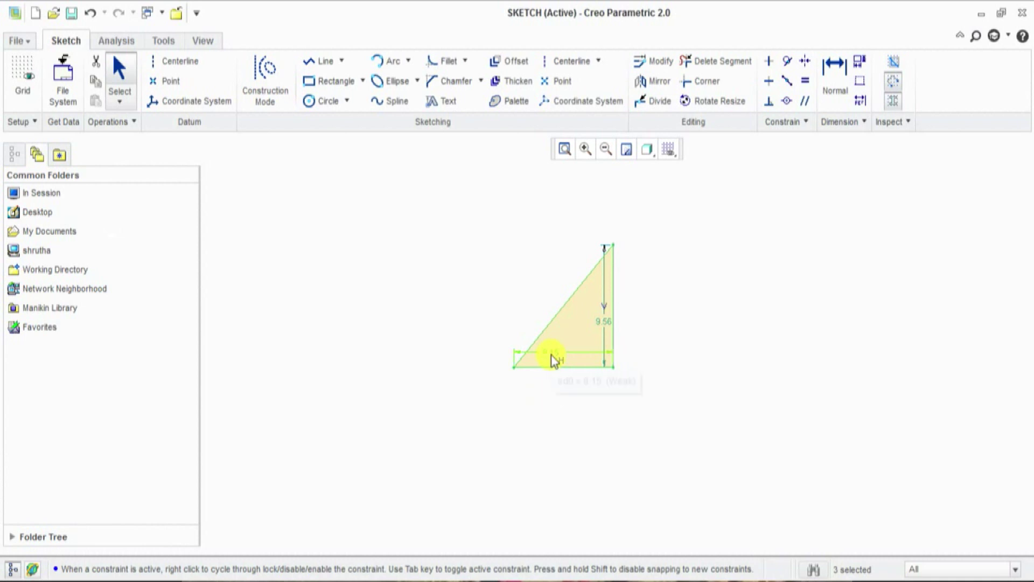
- Change the 8.15 base and the vertical side dimensions both to 10
{"action": "double_click", "coordinate": [554, 351]}
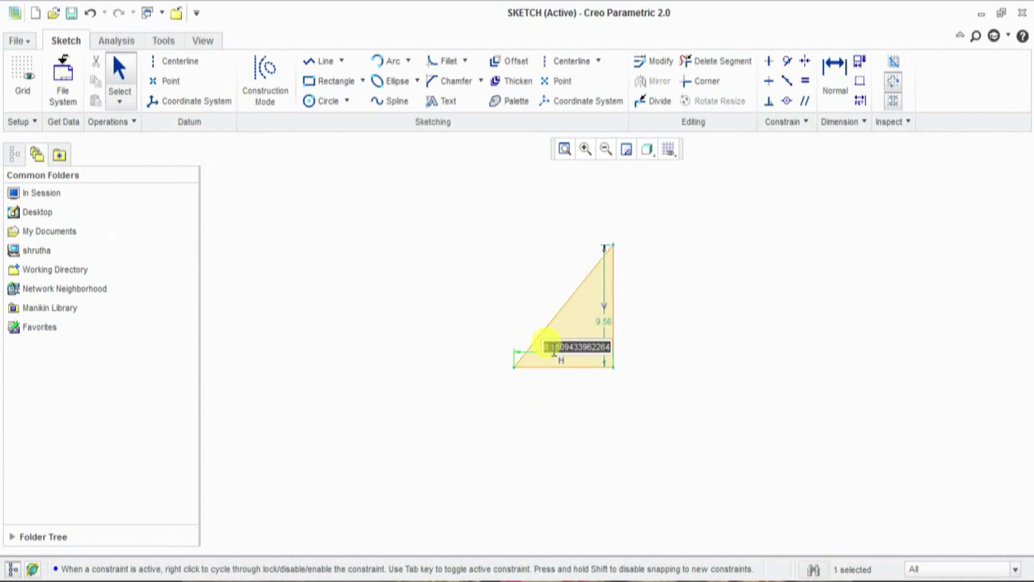
{"action": "type", "text": "10"}
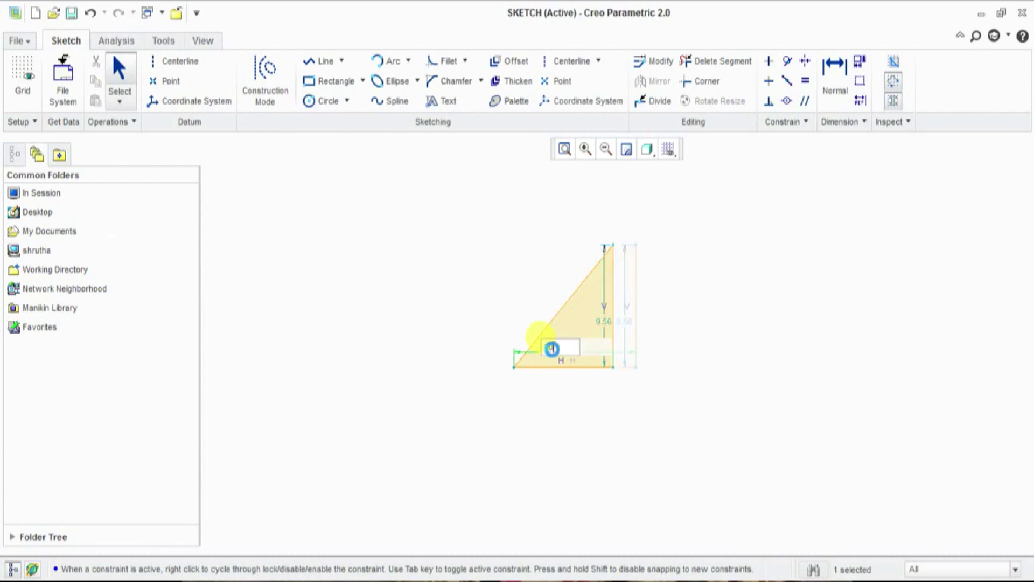
{"action": "key", "text": "Return"}
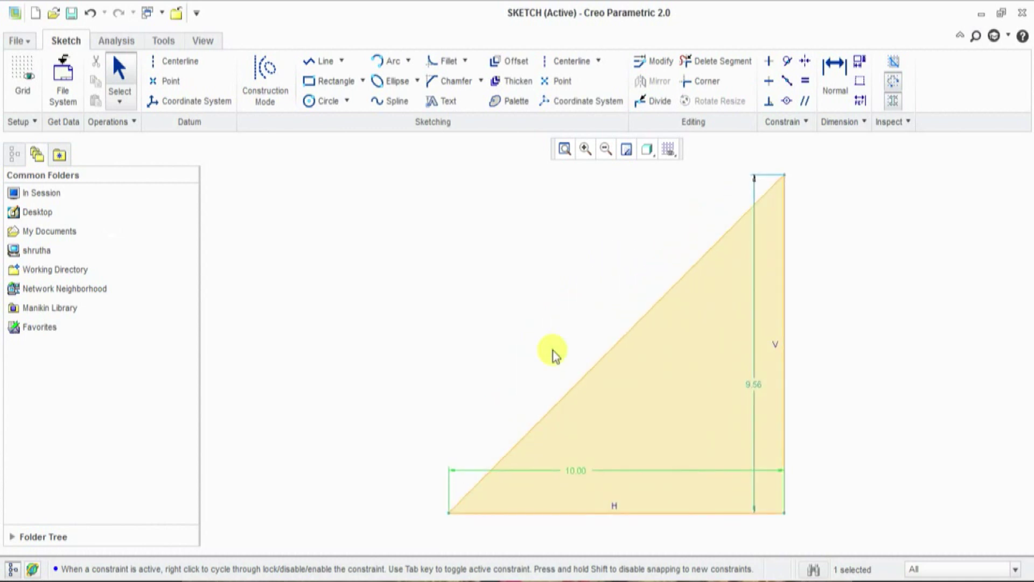
{"action": "scroll", "coordinate": [490, 312], "scroll_direction": "down", "scroll_amount": 2}
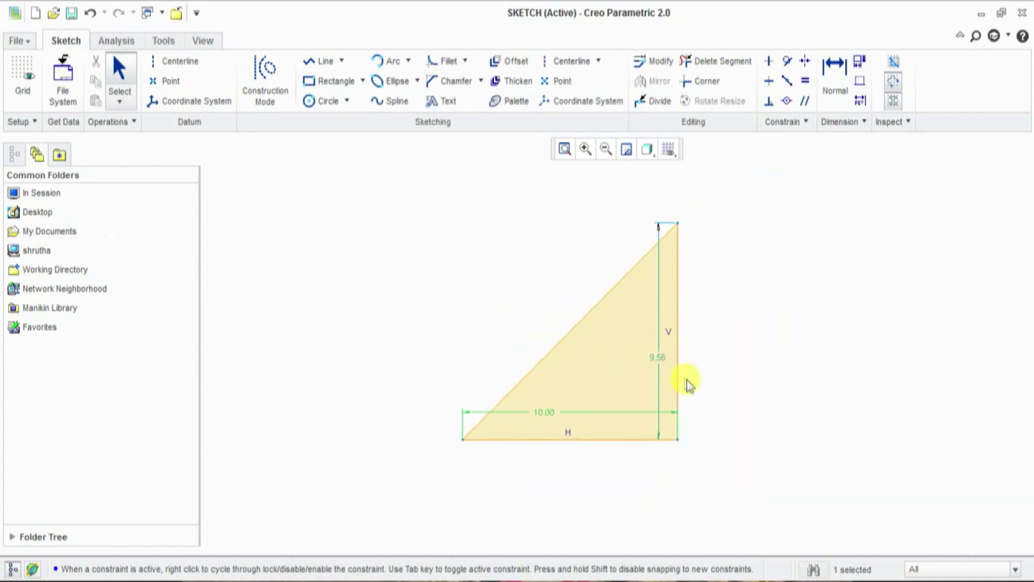
{"action": "double_click", "coordinate": [658, 359]}
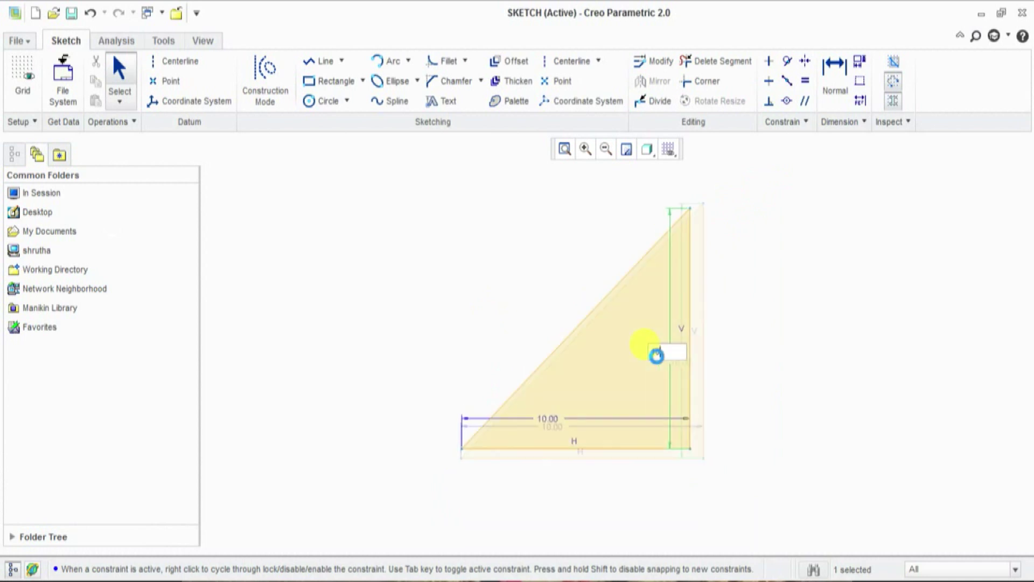
{"action": "type", "text": "10"}
{"action": "key", "text": "Return"}
{"action": "scroll", "coordinate": [515, 347], "scroll_direction": "down", "scroll_amount": 1}
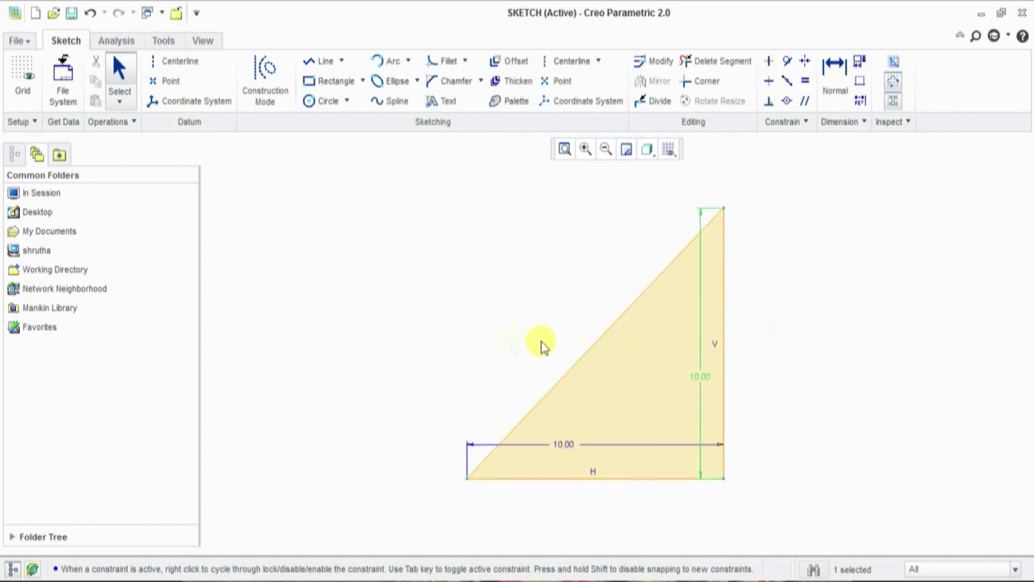
{"action": "scroll", "coordinate": [544, 325], "scroll_direction": "down", "scroll_amount": 2}
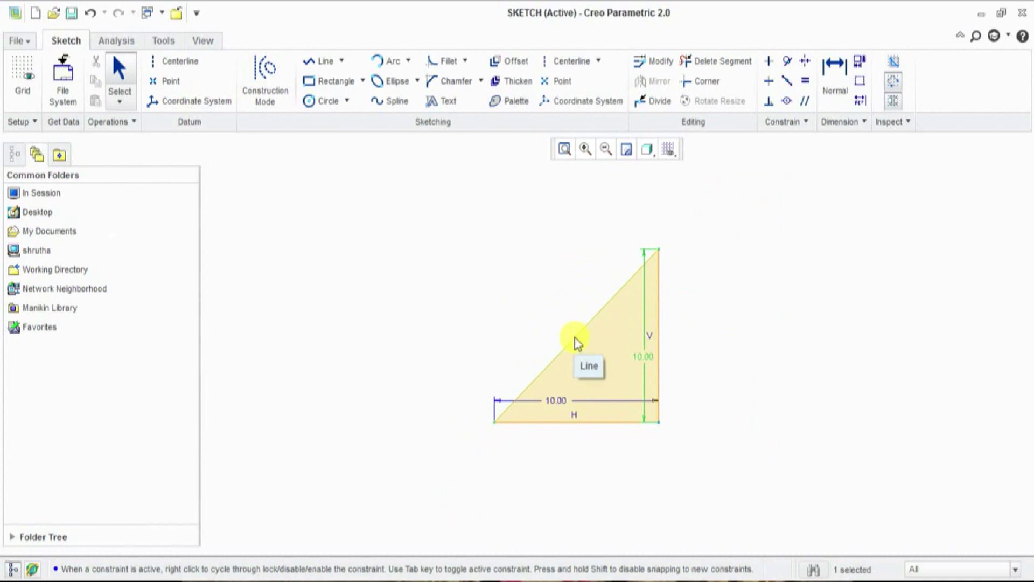
- Add a length dimension to the triangle's hypotenuse
{"action": "left_click", "coordinate": [833, 70]}
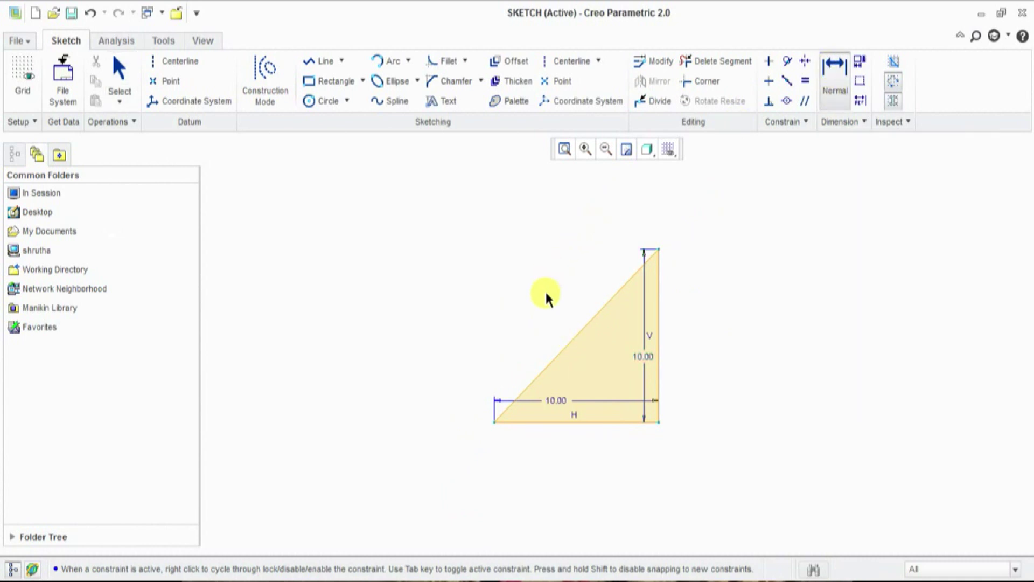
{"action": "left_click", "coordinate": [573, 335]}
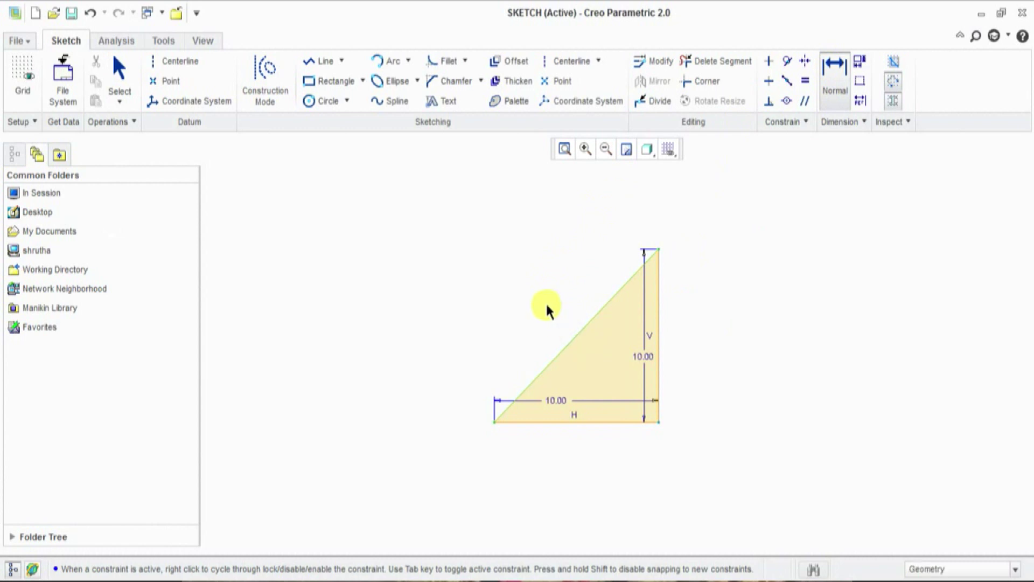
{"action": "middle_click", "coordinate": [546, 311]}
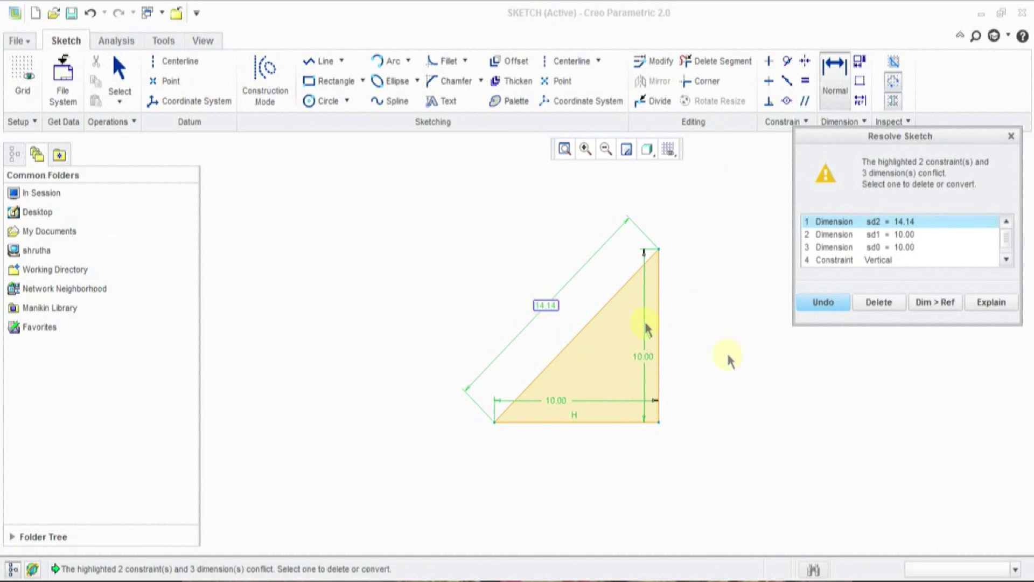
- Resolve the conflict by making the hypotenuse a 14.14 reference dimension
{"action": "left_click", "coordinate": [933, 304]}
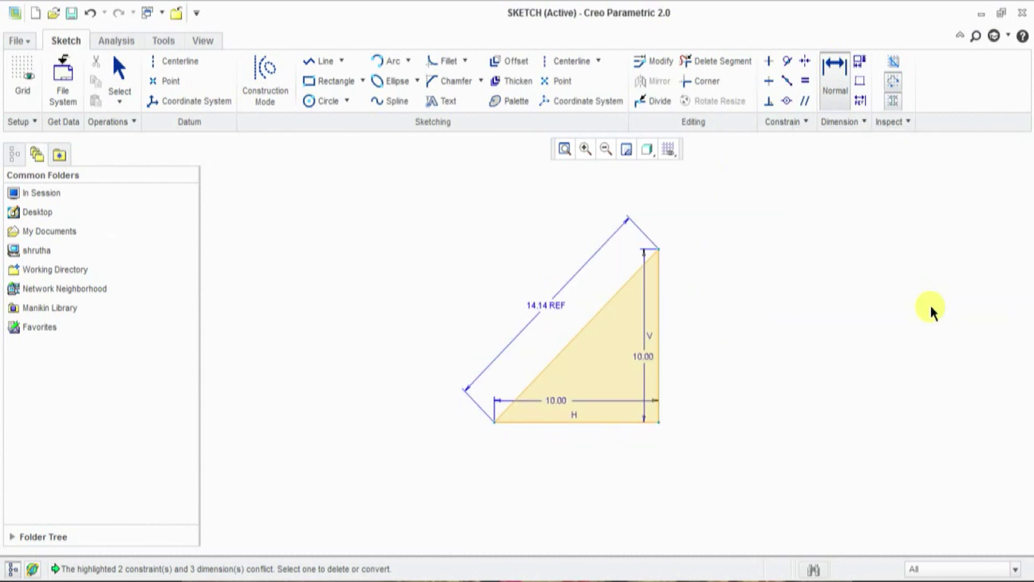
{"action": "middle_click", "coordinate": [746, 347]}
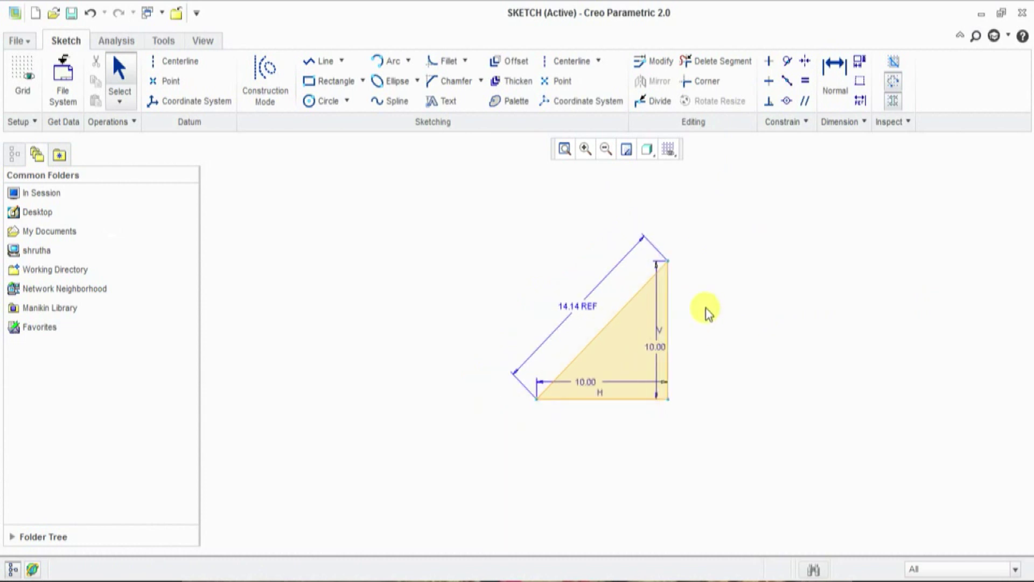
{"action": "scroll", "coordinate": [706, 308], "scroll_direction": "down", "scroll_amount": 1}
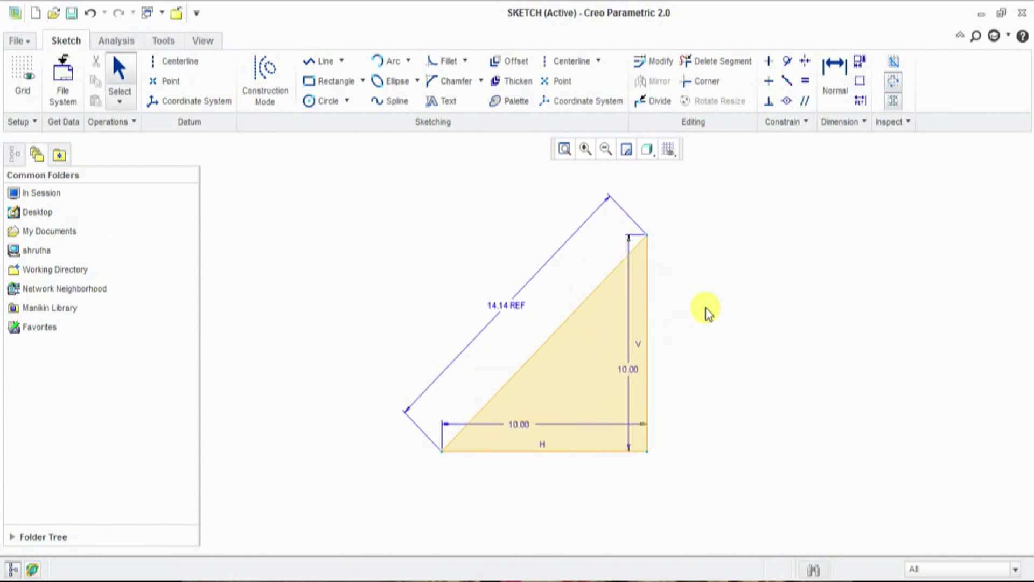
{"action": "scroll", "coordinate": [707, 312], "scroll_direction": "up", "scroll_amount": 1}
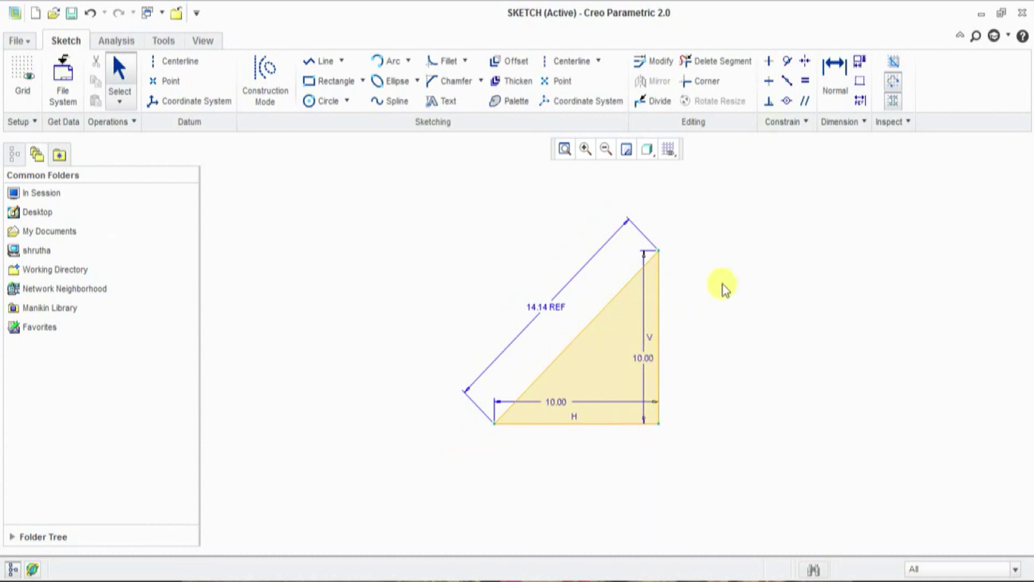
- Trim the triangle's right and bottom edges, then clear the remaining sketch
{"action": "left_click", "coordinate": [721, 64]}
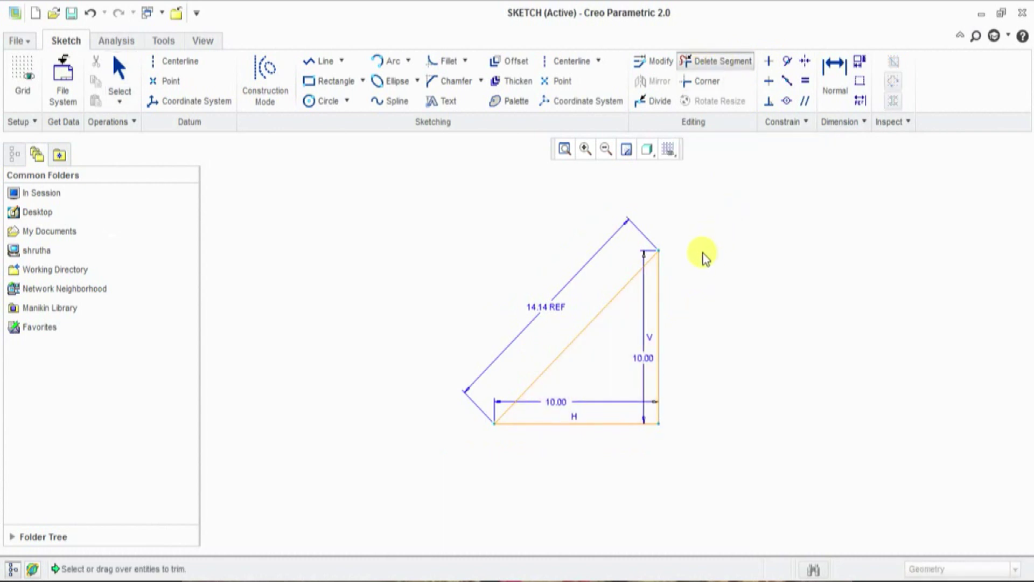
{"action": "mouse_move", "coordinate": [695, 270]}
{"action": "left_mouse_down"}
{"action": "mouse_move", "coordinate": [599, 404]}
{"action": "mouse_move", "coordinate": [588, 439]}
{"action": "left_mouse_up"}
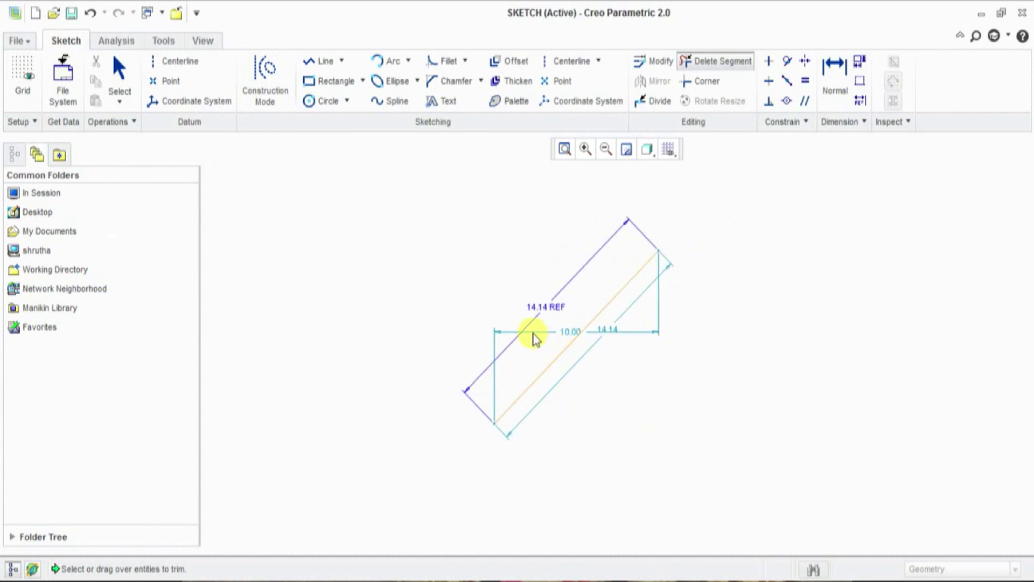
{"action": "left_click_drag", "start_coordinate": [534, 333], "coordinate": [604, 367]}
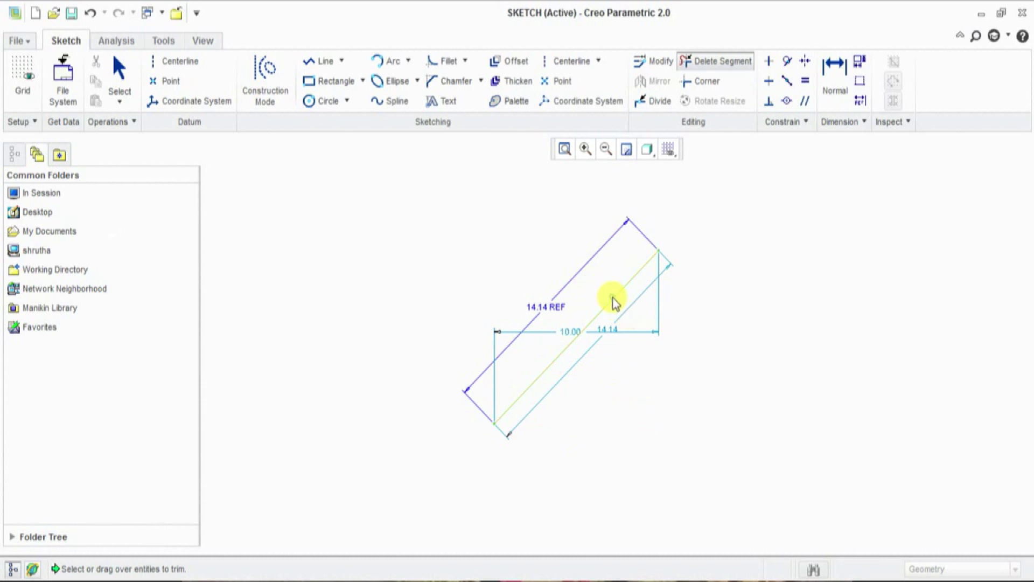
{"action": "key", "text": "ctrl+z"}
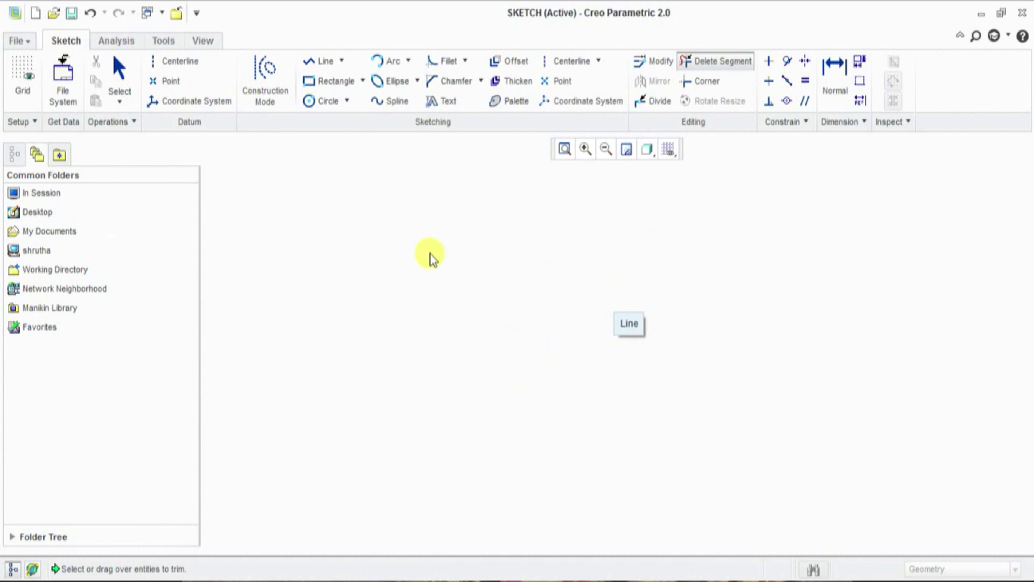
- Draw a 6.31 diameter circle on the left and a larger 9.78 circle to its right
{"action": "left_click", "coordinate": [342, 61]}
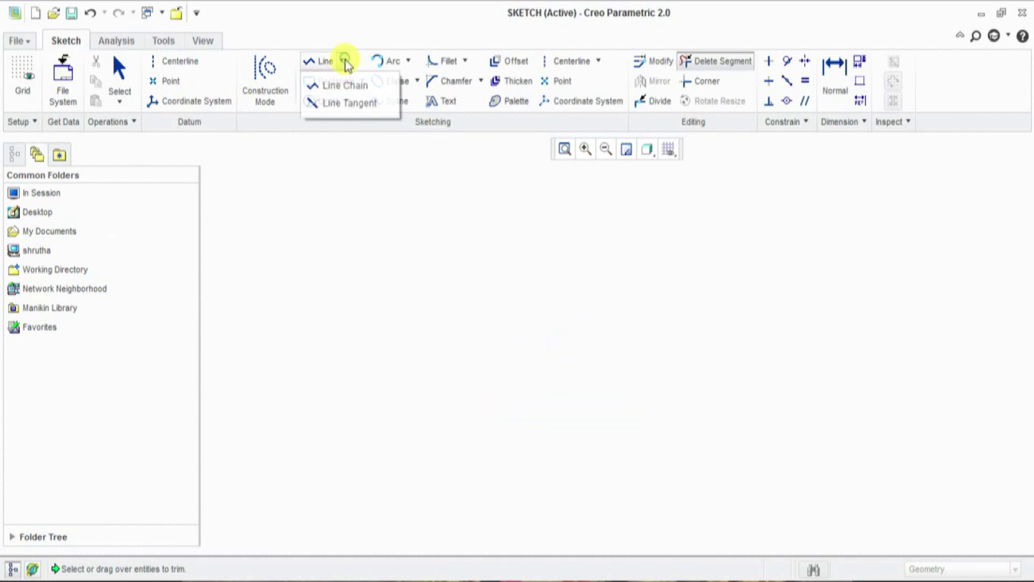
{"action": "left_click", "coordinate": [335, 149]}
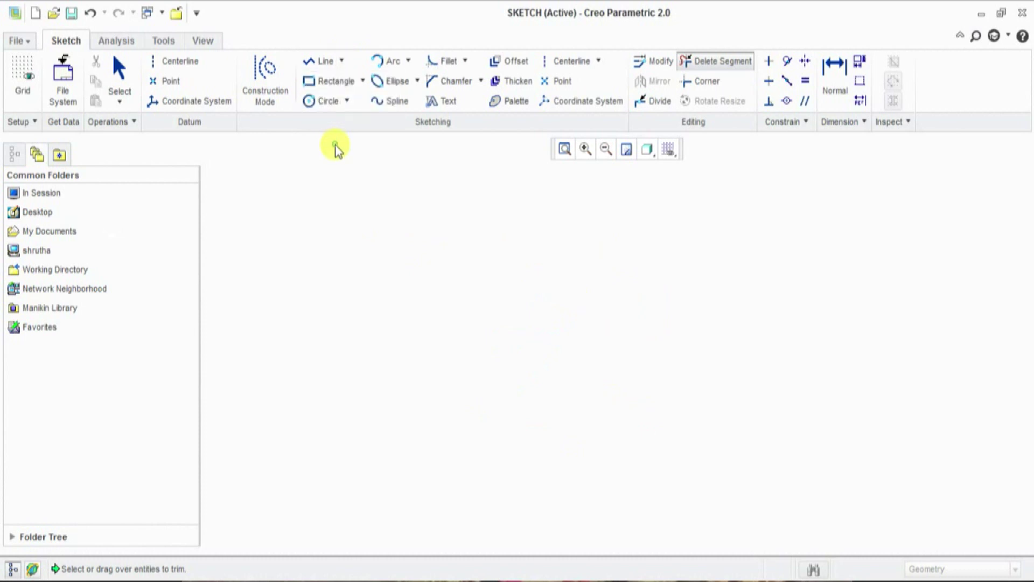
{"action": "left_click", "coordinate": [318, 102]}
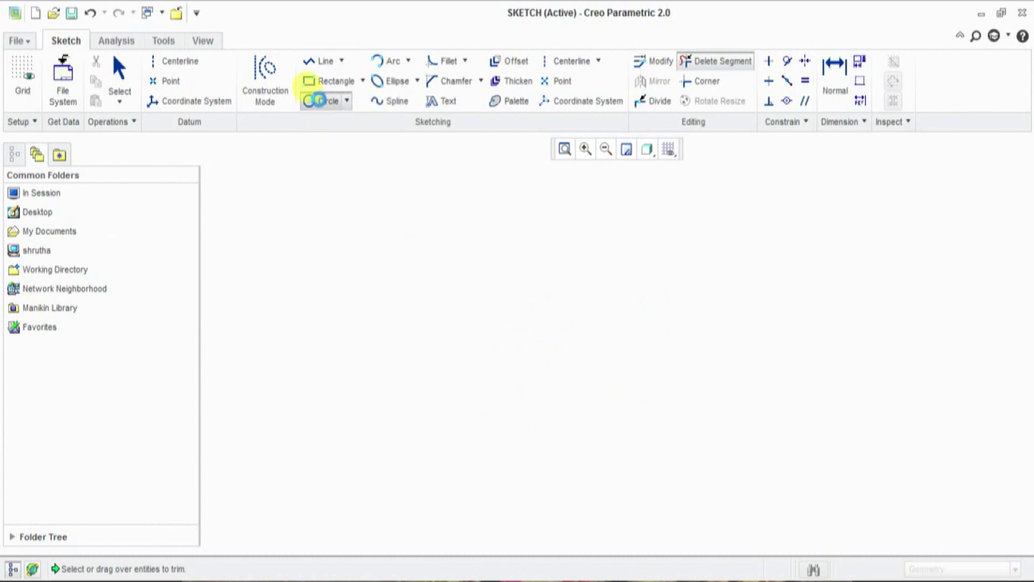
{"action": "left_click", "coordinate": [466, 345]}
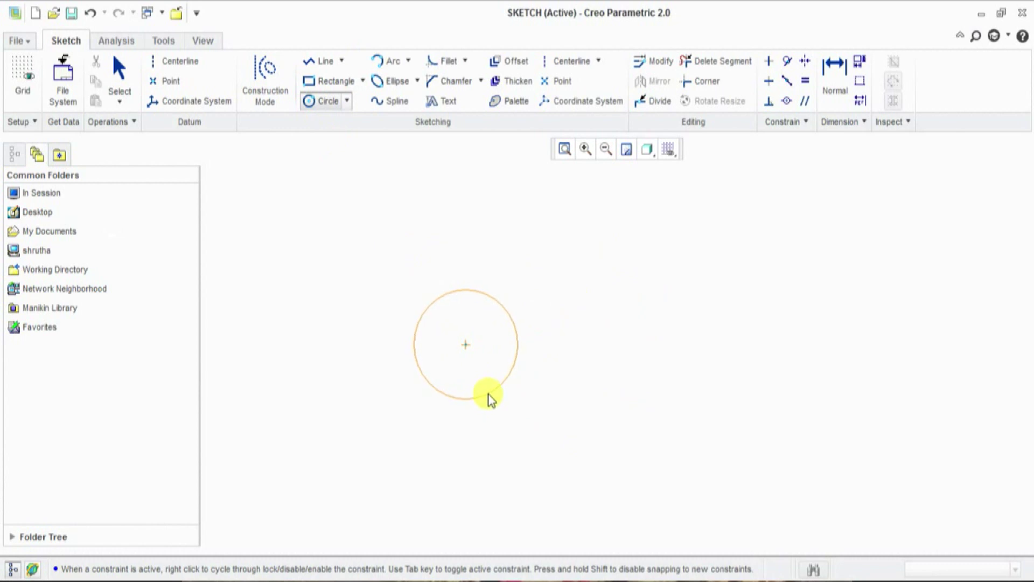
{"action": "left_click", "coordinate": [487, 397]}
{"action": "left_click", "coordinate": [660, 345]}
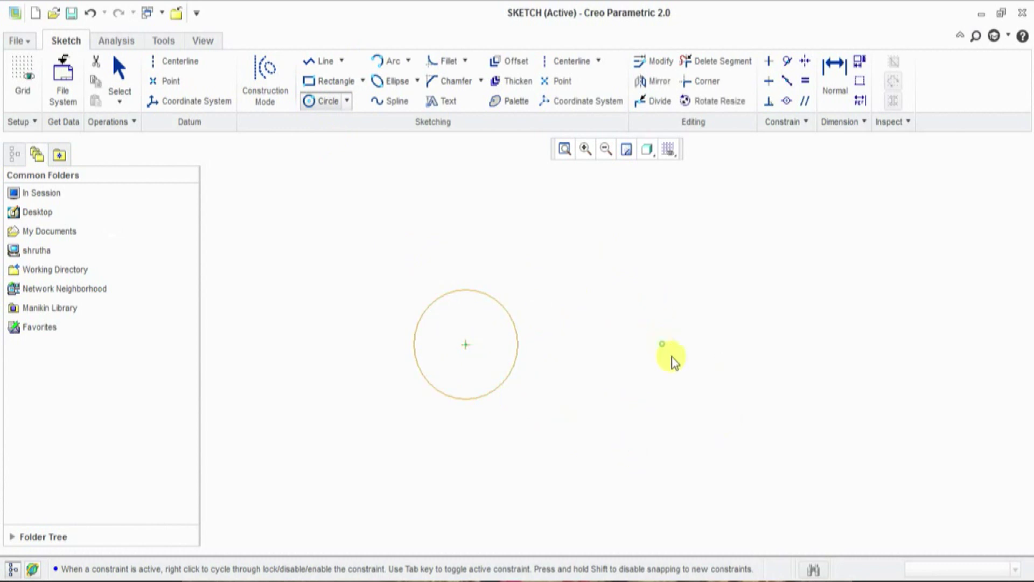
{"action": "left_click", "coordinate": [695, 421]}
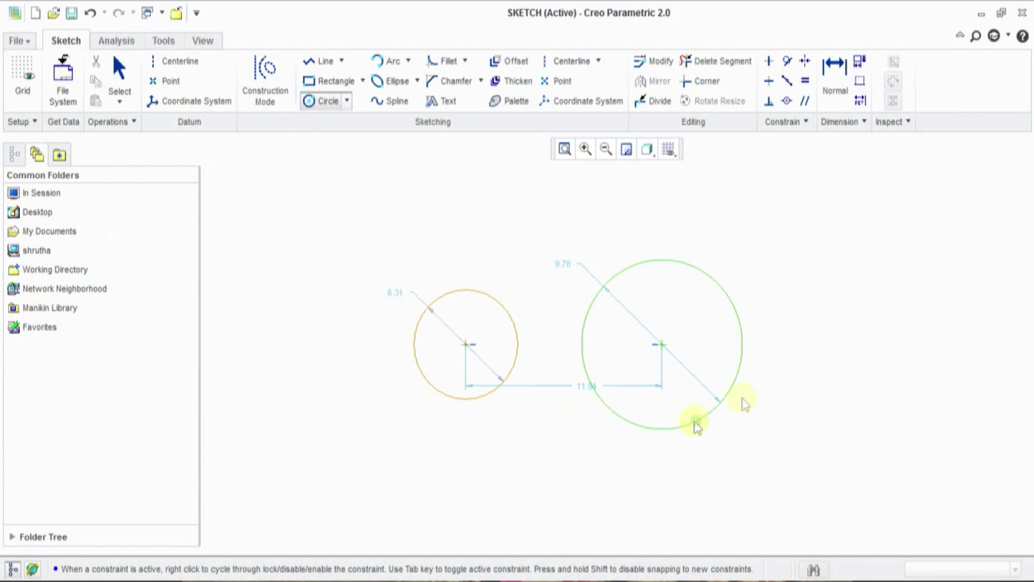
{"action": "middle_click", "coordinate": [844, 314]}
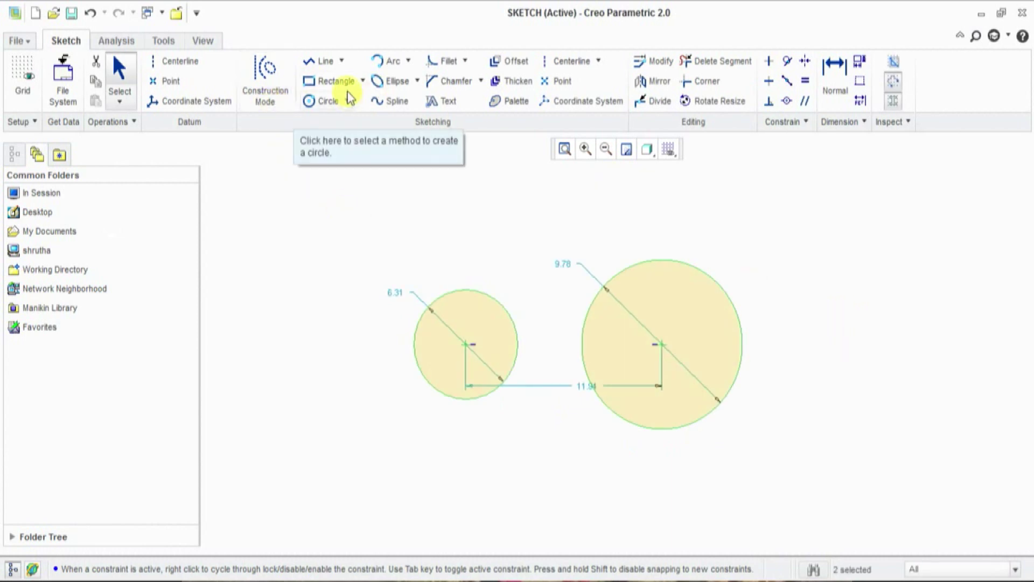
- Draw tangent lines joining the tops and the bottoms of both circles
{"action": "left_click", "coordinate": [342, 61]}
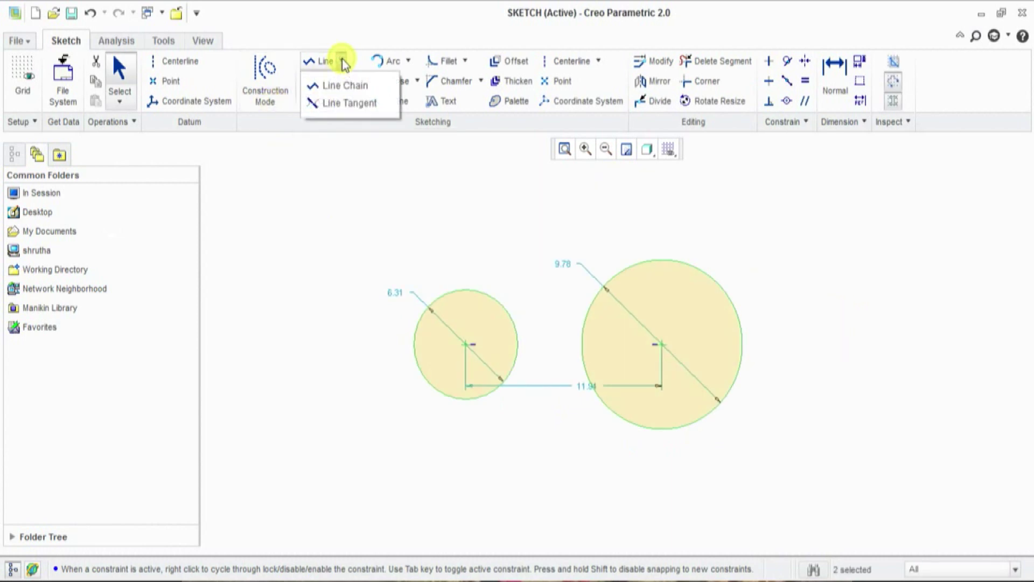
{"action": "left_click", "coordinate": [332, 105]}
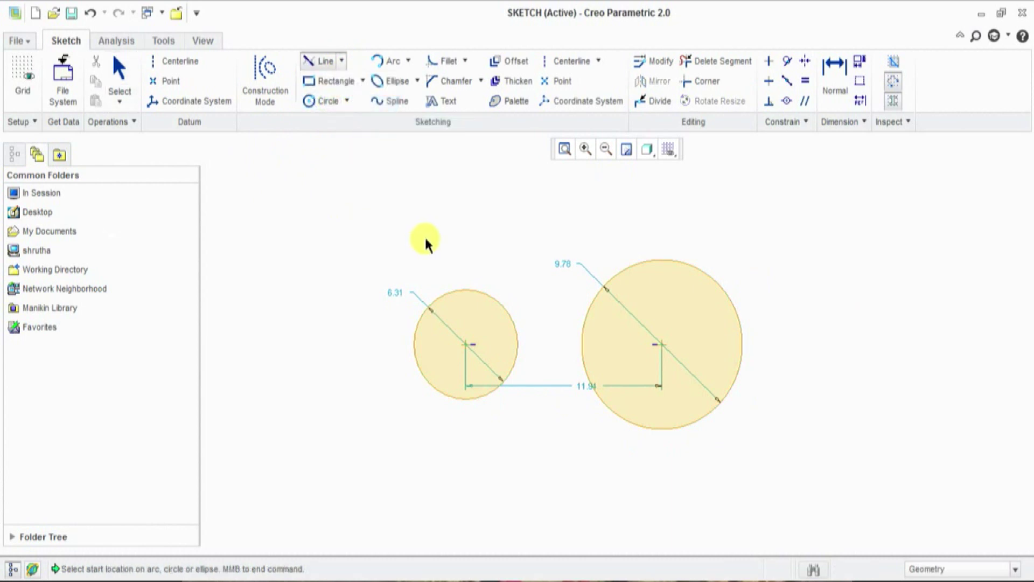
{"action": "left_click", "coordinate": [473, 293]}
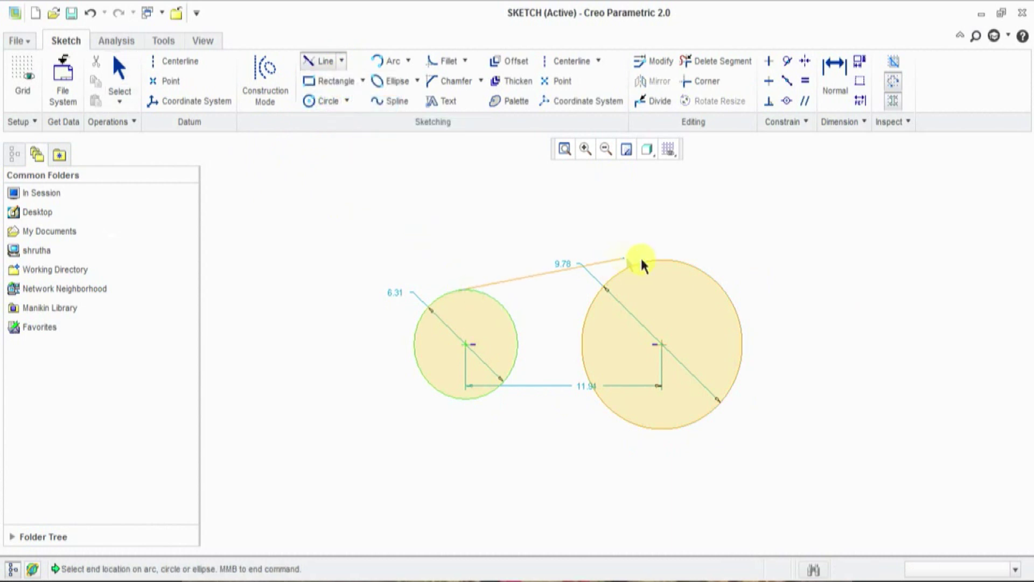
{"action": "left_click", "coordinate": [657, 260]}
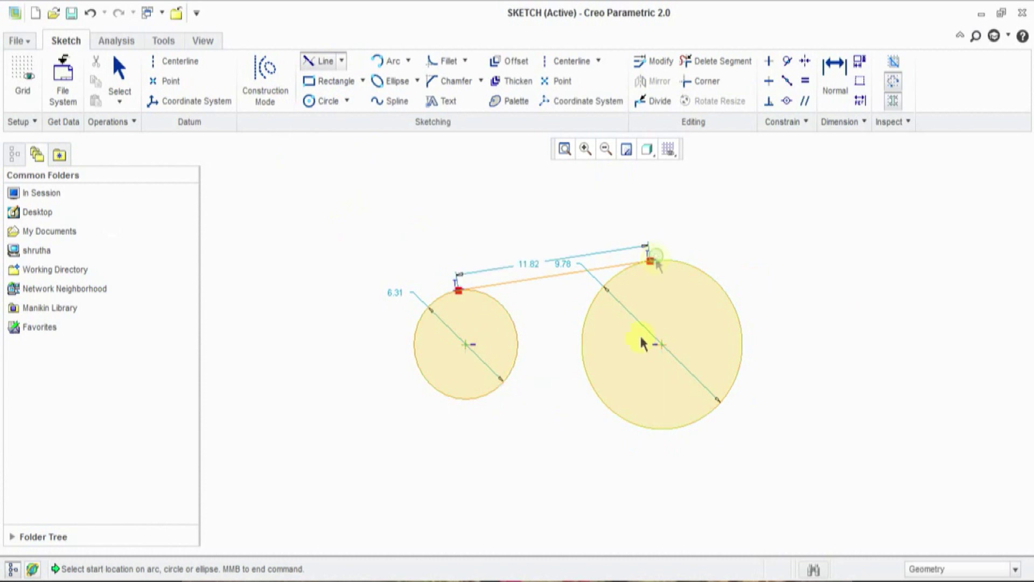
{"action": "left_click", "coordinate": [466, 401]}
{"action": "left_click", "coordinate": [672, 431]}
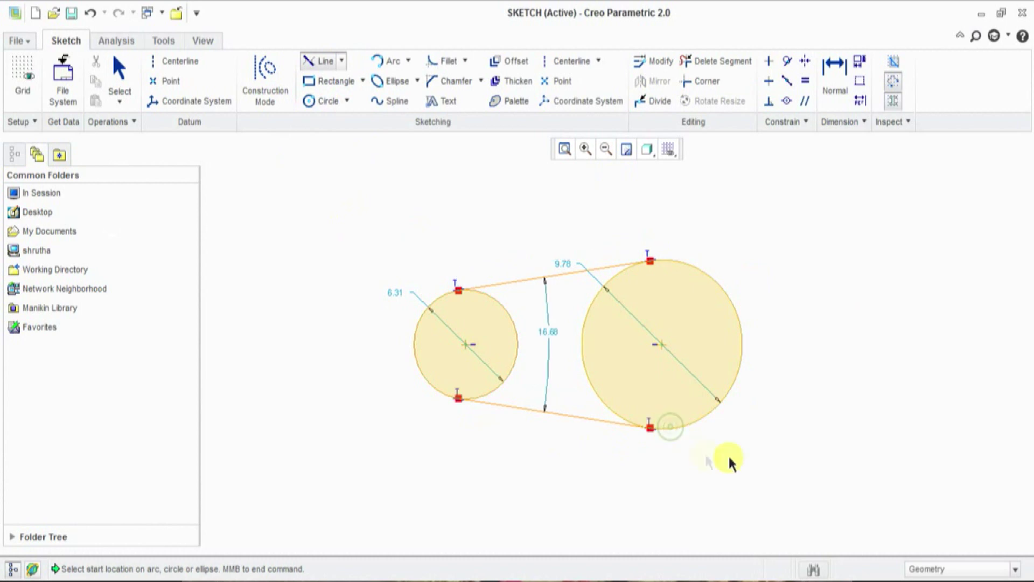
{"action": "middle_click", "coordinate": [793, 435]}
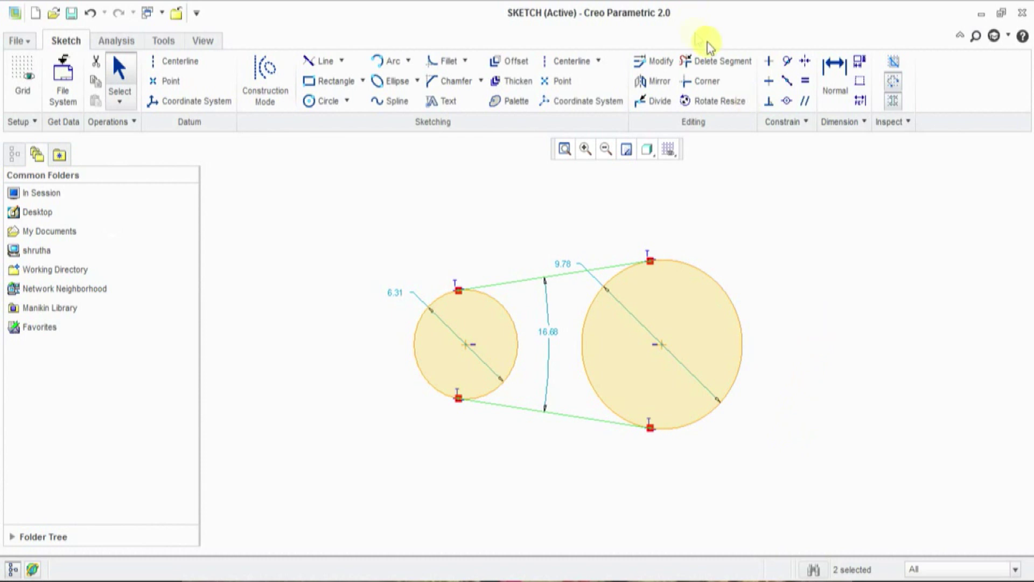
- Trim away the inner arcs of both circles between the tangent lines
{"action": "left_click", "coordinate": [710, 64]}
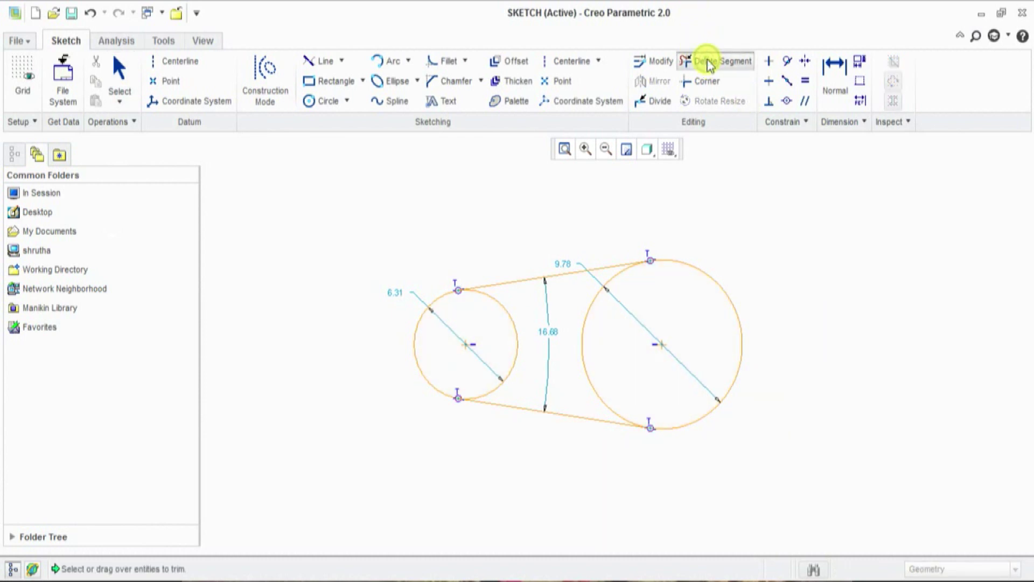
{"action": "left_click_drag", "start_coordinate": [476, 327], "coordinate": [612, 324]}
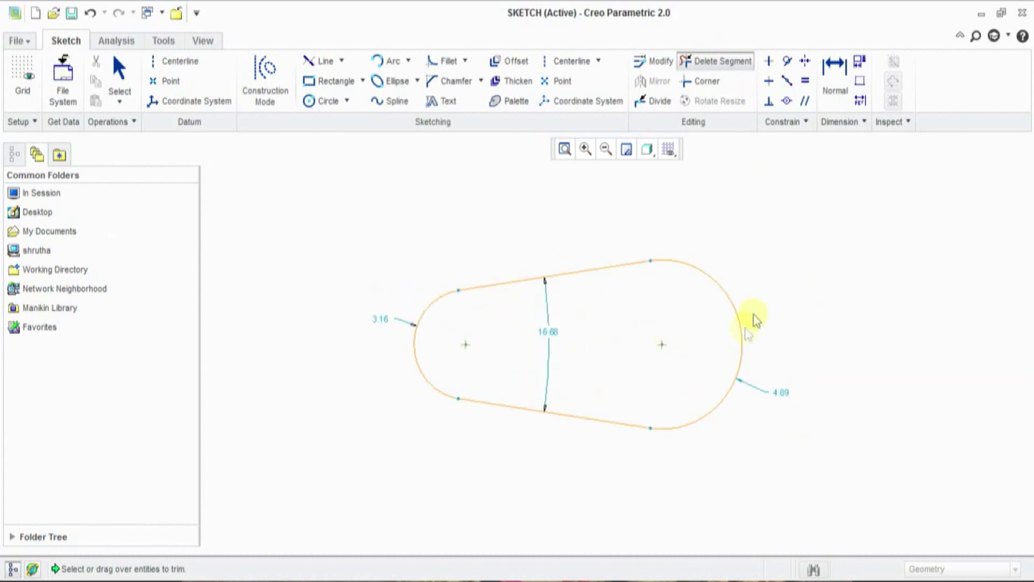
{"action": "middle_click", "coordinate": [797, 249]}
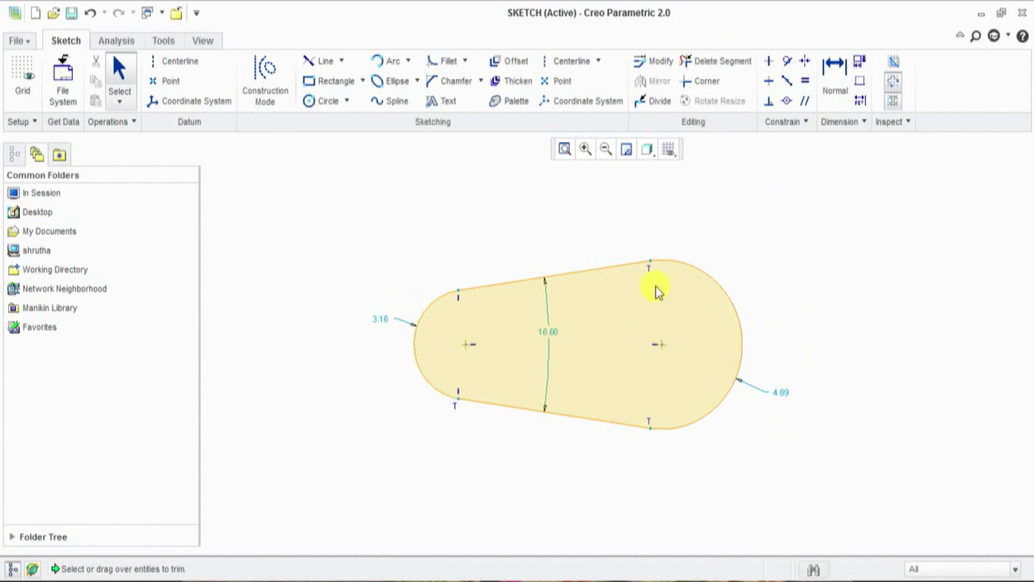
{"action": "scroll", "coordinate": [658, 293], "scroll_direction": "up", "scroll_amount": 2}
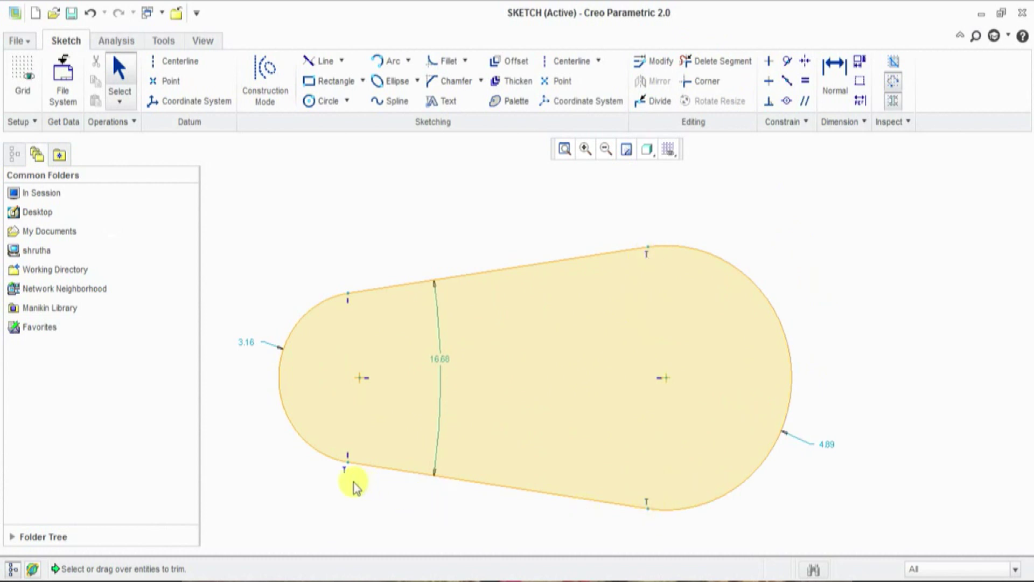
{"action": "scroll", "coordinate": [641, 313], "scroll_direction": "down", "scroll_amount": 1}
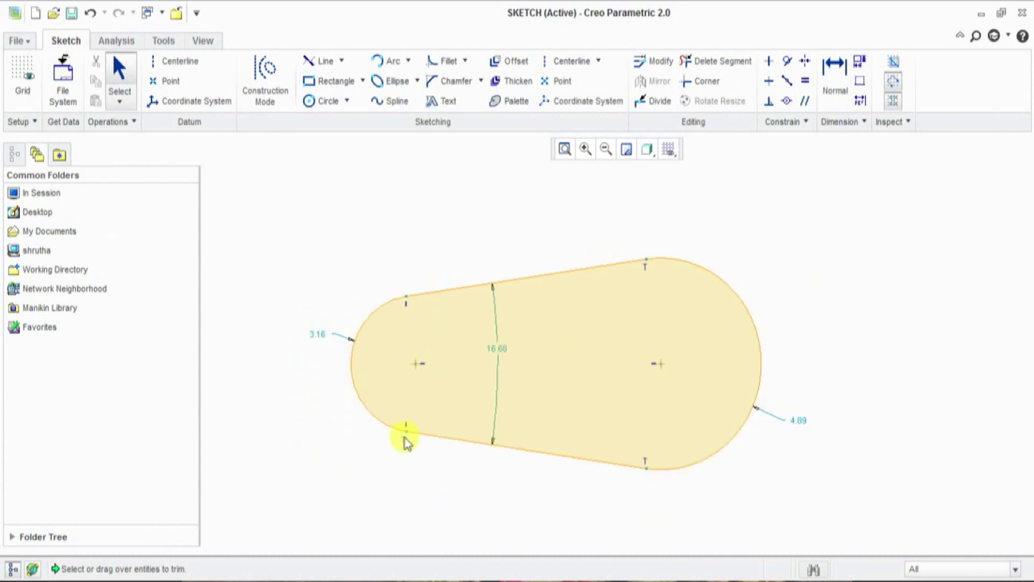
{"action": "scroll", "coordinate": [469, 378], "scroll_direction": "up", "scroll_amount": 1}
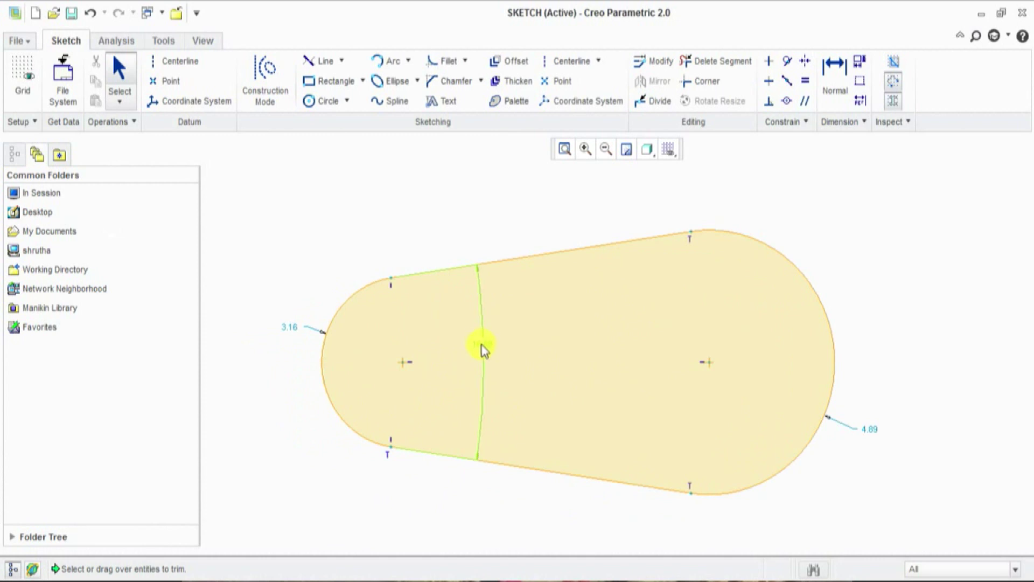